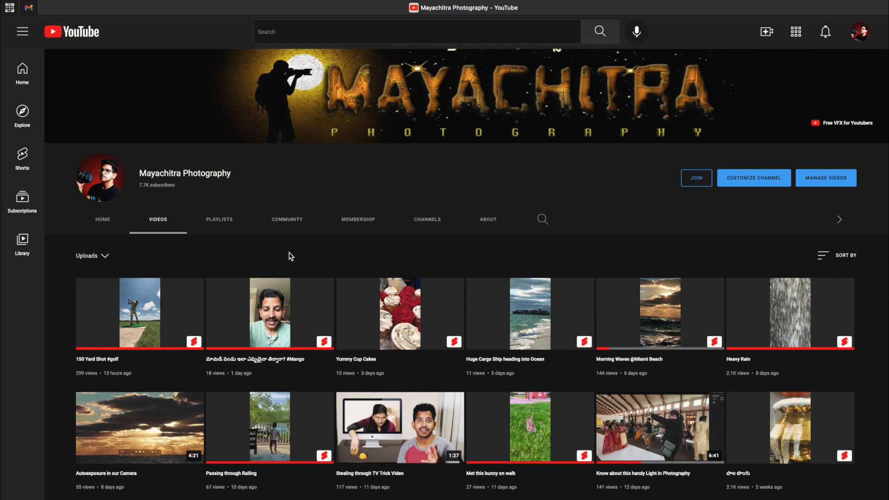
Step: Switch to Lightroom Classic and compare the unedited group photo, Copy 3, with its edited version, finishing on the unedited copy
{"action": "mouse_move", "coordinate": [385, 499]}
{"action": "left_click", "coordinate": [475, 496]}
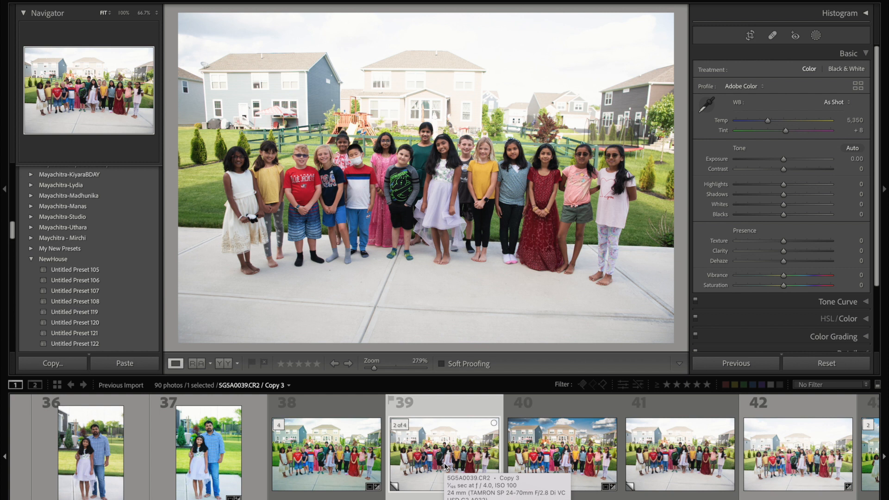
{"action": "key", "text": "Right"}
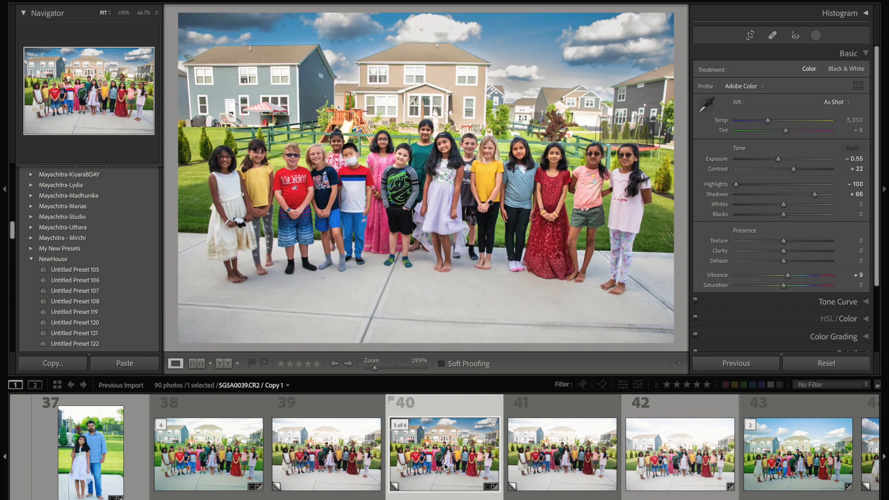
{"action": "key", "text": "Left"}
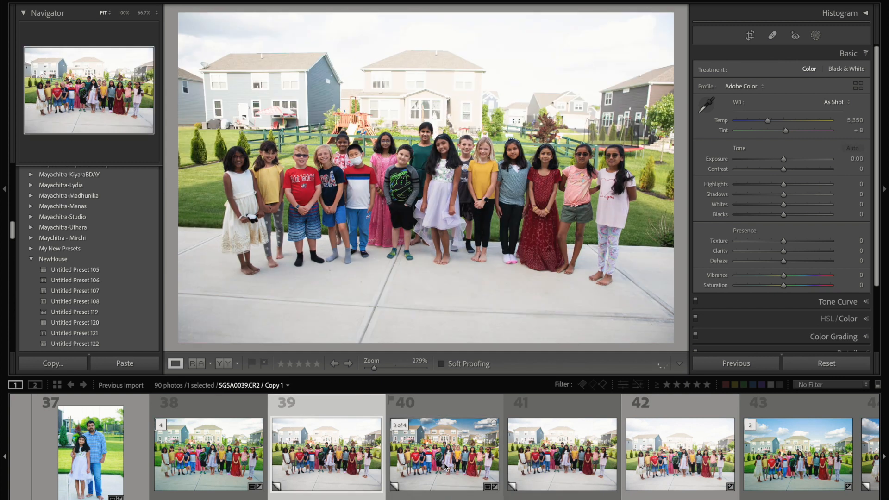
{"action": "key", "text": "Right"}
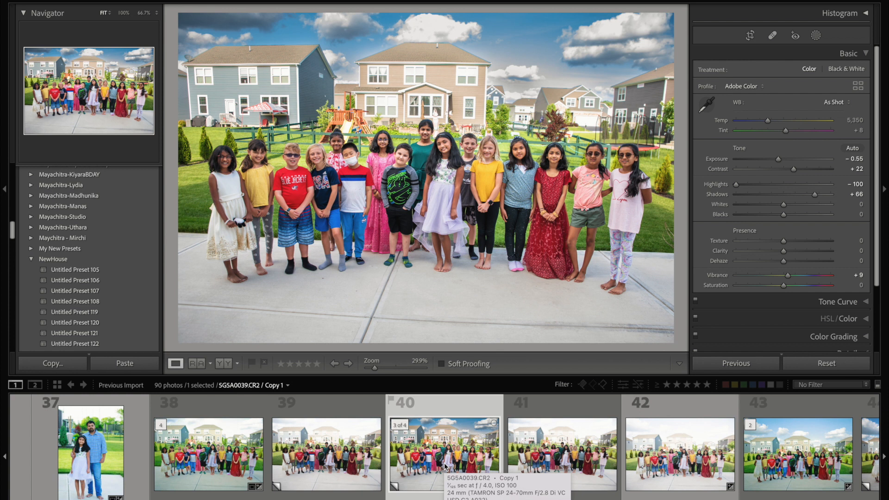
{"action": "key", "text": "Left"}
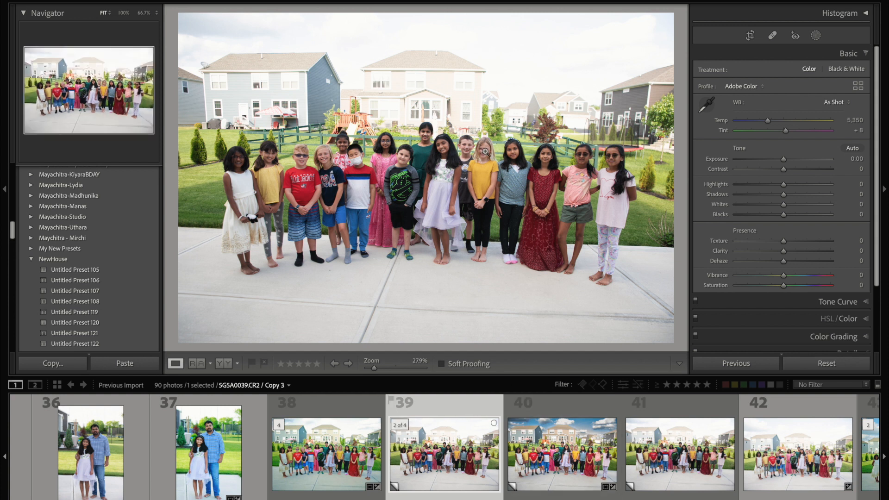
{"action": "left_click", "coordinate": [543, 460]}
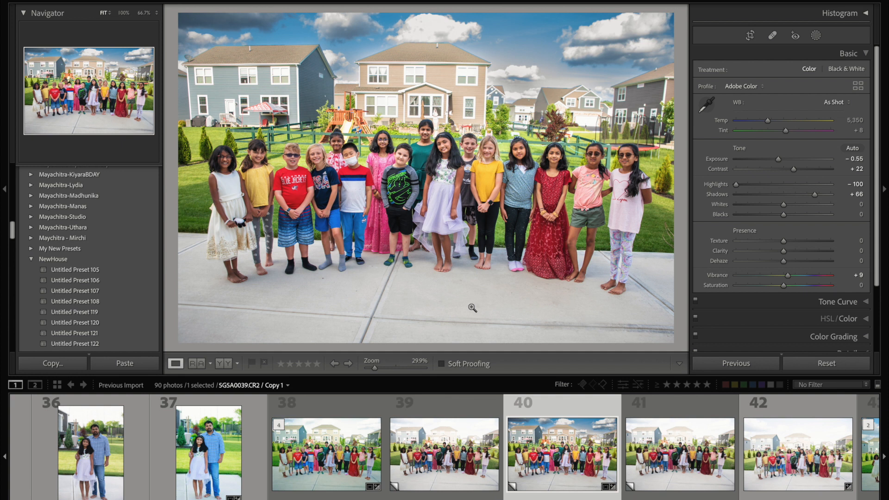
{"action": "left_click", "coordinate": [451, 445]}
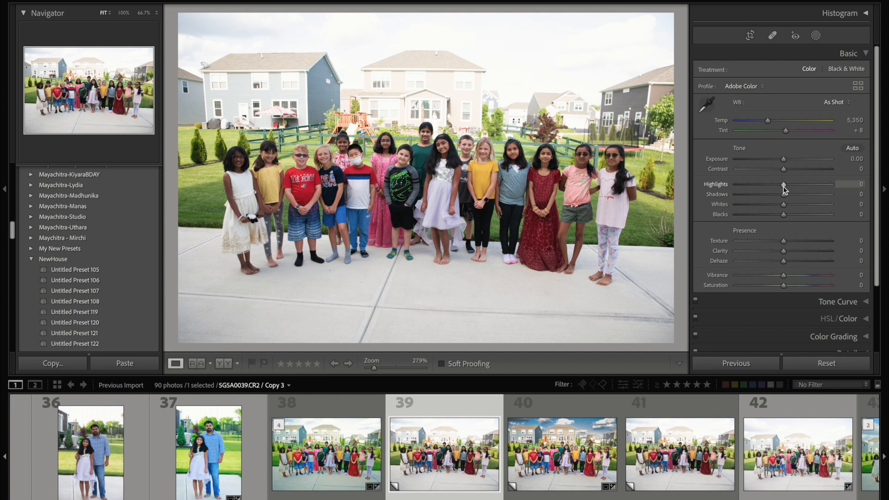
Step: Set the group photo's basic tone to Highlights -100, Shadows +24 and Contrast +3
{"action": "mouse_move", "coordinate": [783, 185]}
{"action": "left_mouse_down"}
{"action": "mouse_move", "coordinate": [733, 189]}
{"action": "mouse_move", "coordinate": [801, 189]}
{"action": "mouse_move", "coordinate": [784, 190]}
{"action": "left_mouse_up"}
{"action": "left_click_drag", "start_coordinate": [783, 184], "coordinate": [682, 181]}
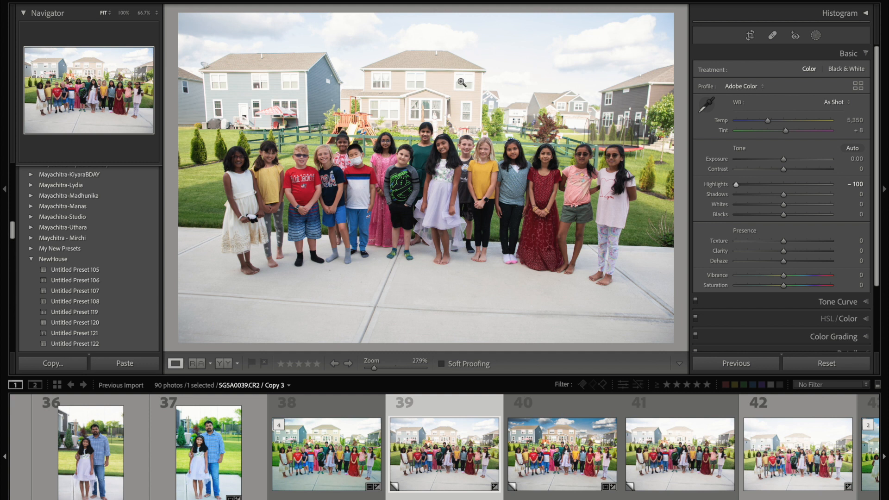
{"action": "left_click_drag", "start_coordinate": [736, 184], "coordinate": [614, 190]}
{"action": "left_click_drag", "start_coordinate": [790, 198], "coordinate": [795, 196]}
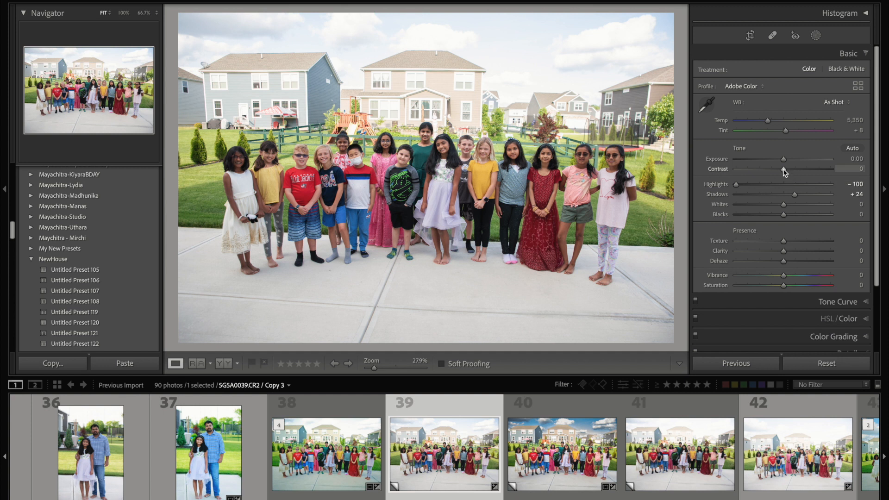
{"action": "left_click_drag", "start_coordinate": [783, 172], "coordinate": [786, 173]}
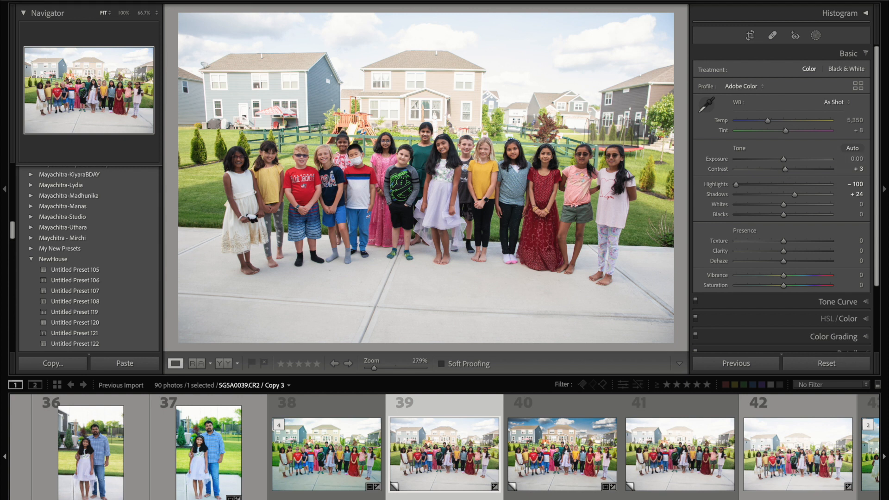
Step: Create a Select Sky mask on the group photo and lower its Highlights to -100
{"action": "left_click", "coordinate": [257, 0]}
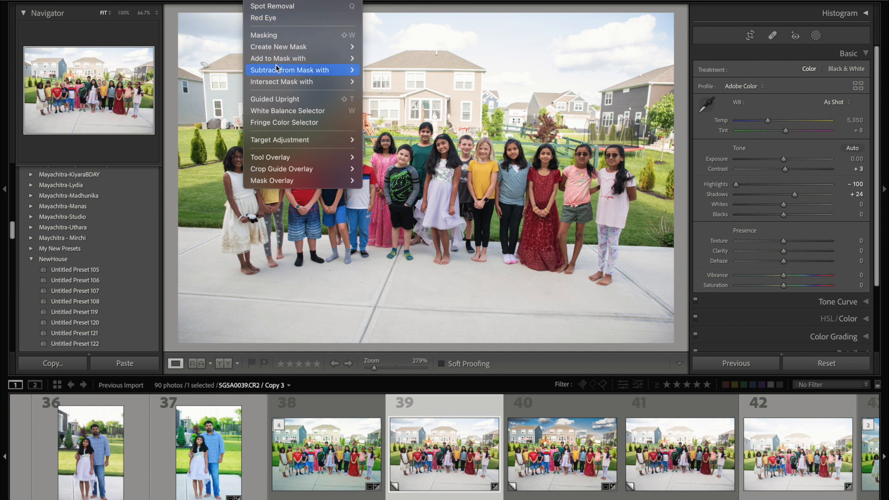
{"action": "mouse_move", "coordinate": [288, 62]}
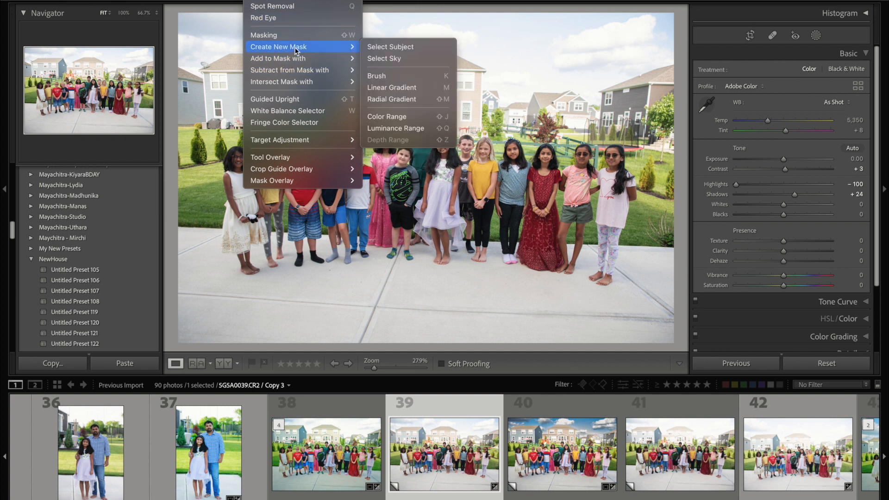
{"action": "left_click", "coordinate": [396, 58]}
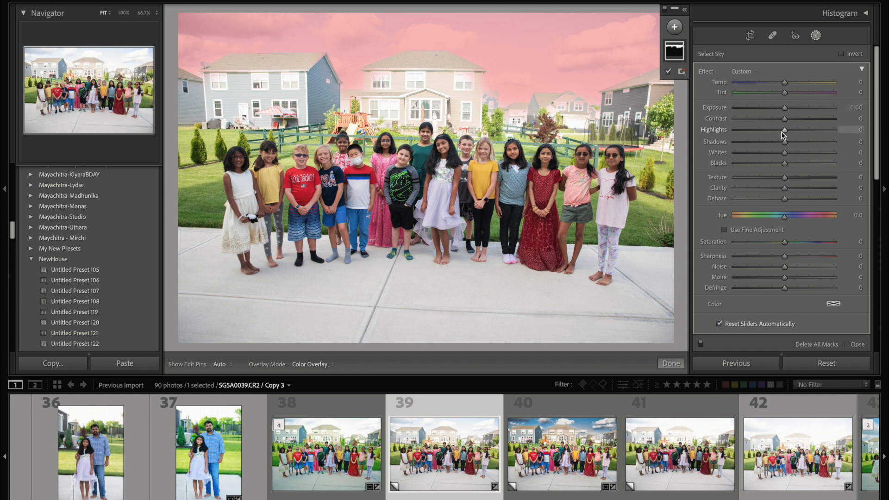
{"action": "mouse_move", "coordinate": [782, 131]}
{"action": "left_mouse_down"}
{"action": "mouse_move", "coordinate": [721, 141]}
{"action": "mouse_move", "coordinate": [799, 145]}
{"action": "mouse_move", "coordinate": [779, 135]}
{"action": "left_mouse_up"}
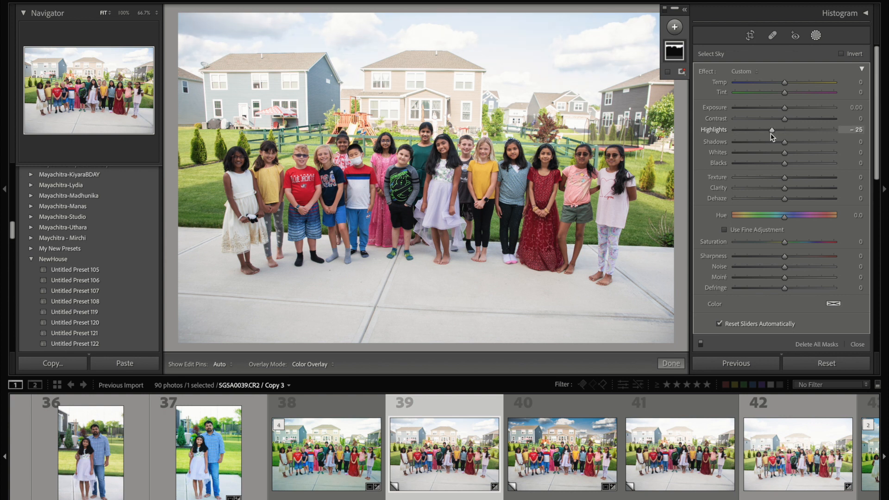
{"action": "key", "text": "ctrl+z"}
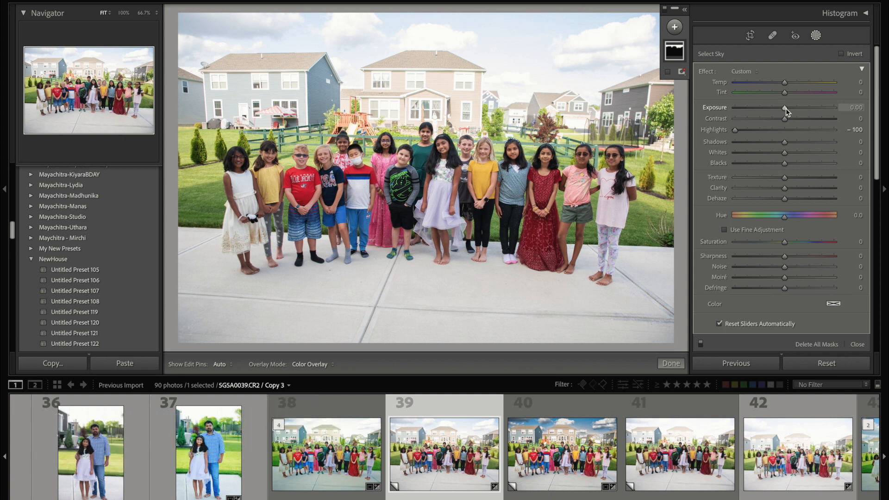
Step: Darken the sky mask by setting its Exposure to -1.36
{"action": "left_click_drag", "start_coordinate": [785, 108], "coordinate": [748, 108]}
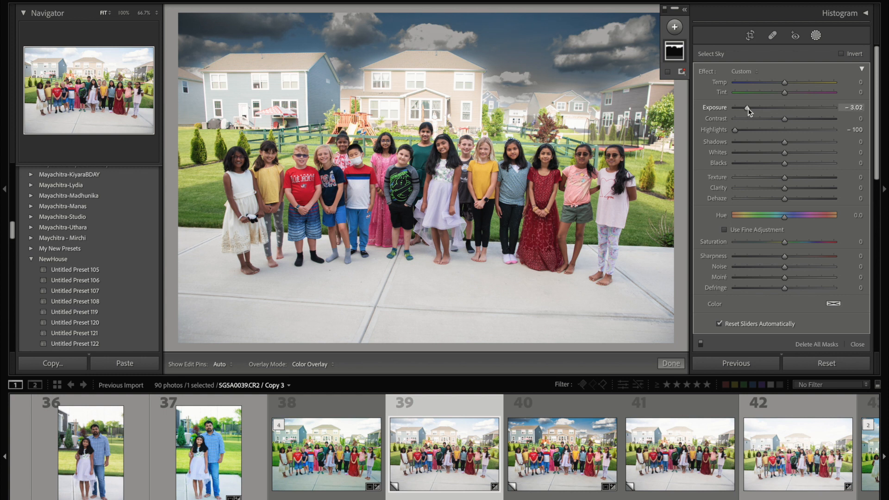
{"action": "left_click_drag", "start_coordinate": [750, 109], "coordinate": [759, 109]}
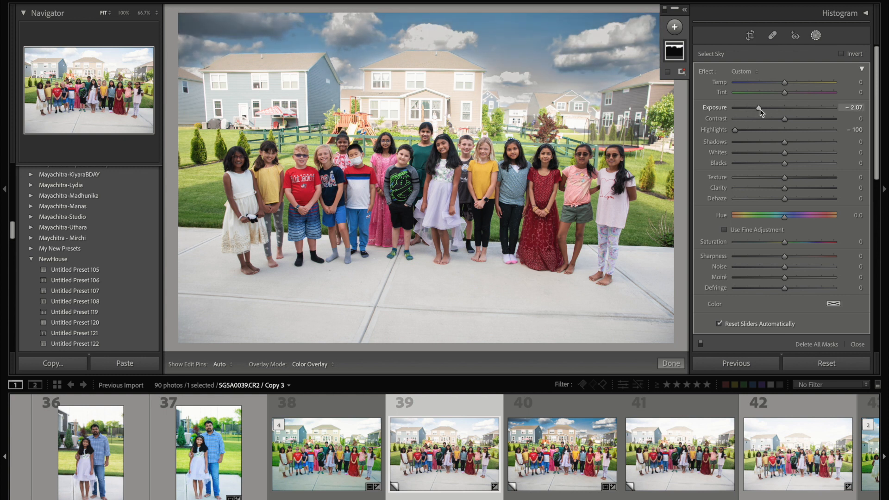
{"action": "left_click_drag", "start_coordinate": [760, 109], "coordinate": [768, 110]}
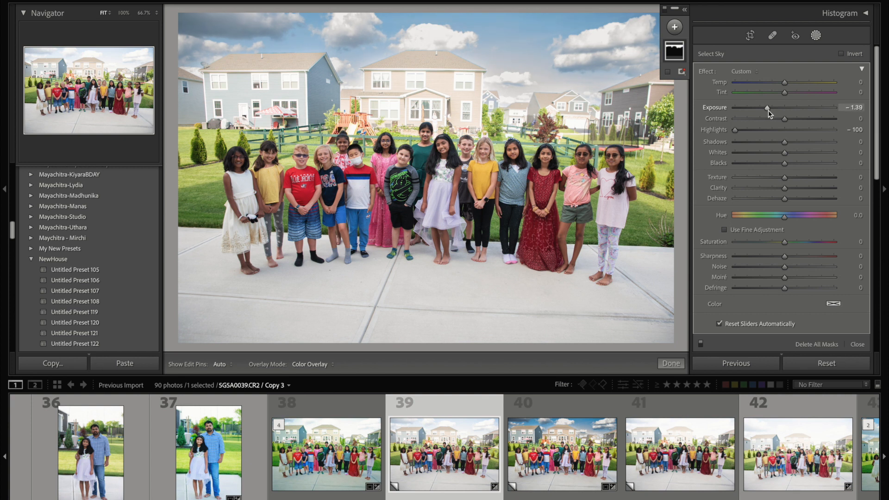
{"action": "left_click_drag", "start_coordinate": [767, 110], "coordinate": [768, 110]}
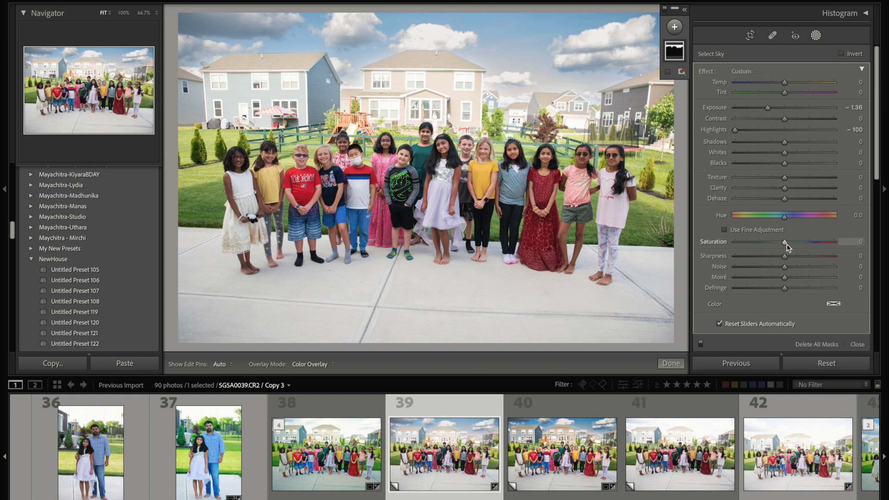
Step: Set the sky mask's Saturation to 47 and Contrast to 26
{"action": "left_click_drag", "start_coordinate": [787, 243], "coordinate": [809, 244]}
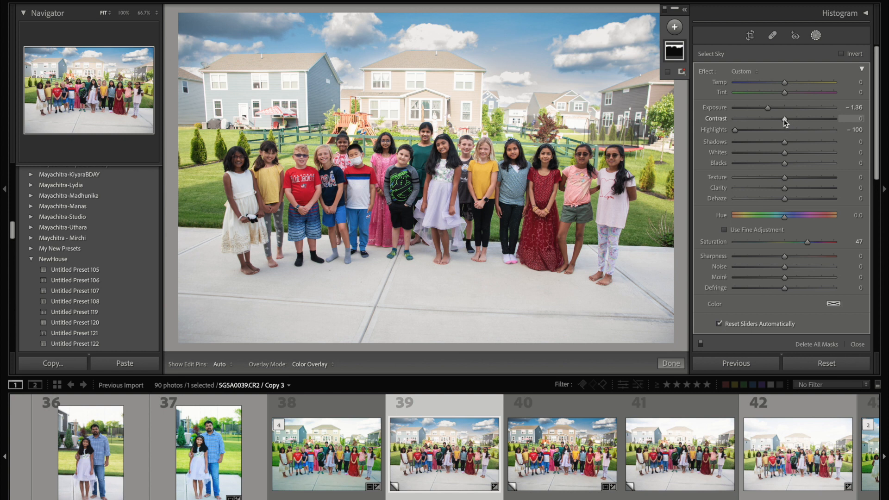
{"action": "left_click_drag", "start_coordinate": [783, 119], "coordinate": [791, 120]}
{"action": "left_click_drag", "start_coordinate": [796, 120], "coordinate": [795, 119]}
Step: Add a new Brush mask with Exposure -0.93 and Highlights -54
{"action": "left_click", "coordinate": [678, 29]}
{"action": "left_click", "coordinate": [674, 30]}
{"action": "left_click", "coordinate": [676, 27]}
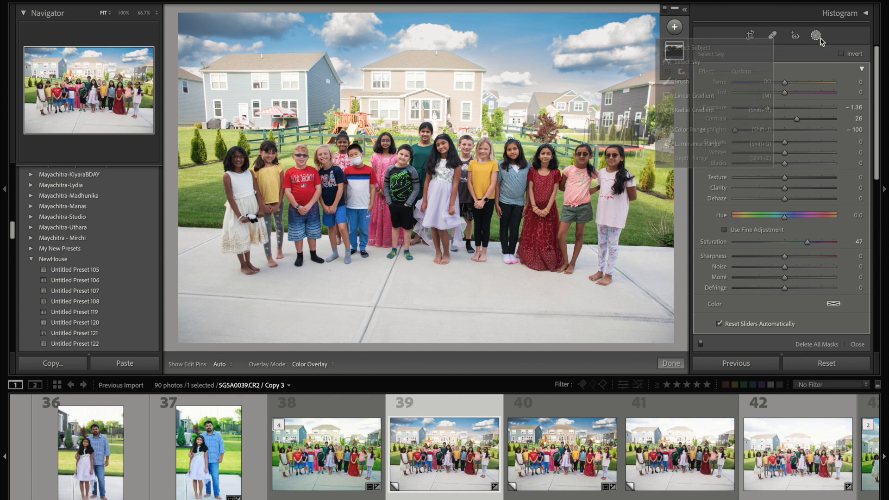
{"action": "left_click", "coordinate": [674, 27]}
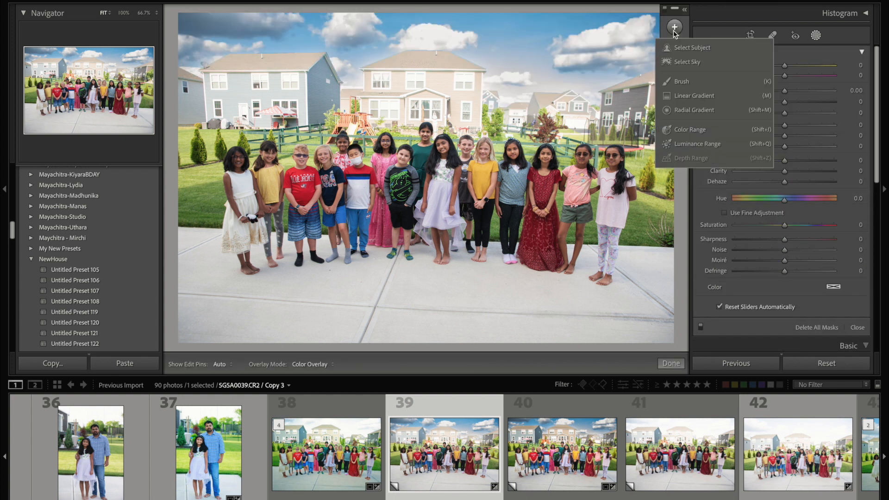
{"action": "left_click", "coordinate": [675, 28]}
{"action": "left_click", "coordinate": [675, 29]}
{"action": "left_click", "coordinate": [683, 82]}
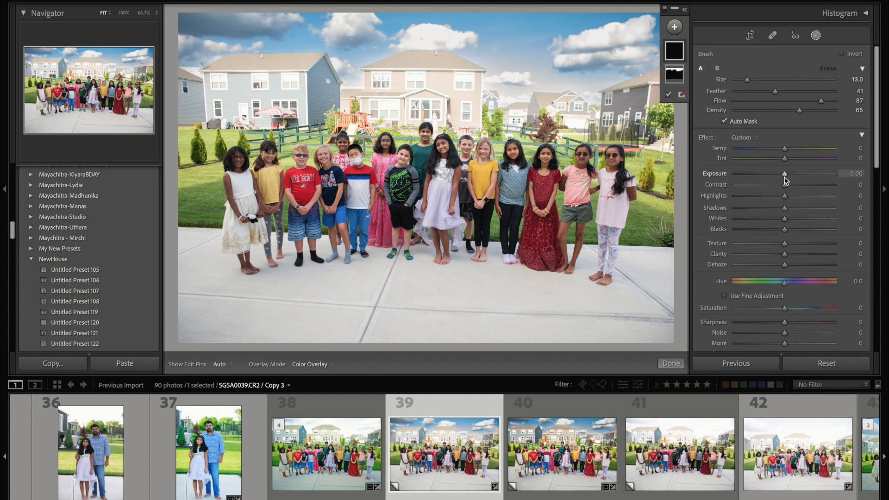
{"action": "left_click_drag", "start_coordinate": [784, 174], "coordinate": [757, 199]}
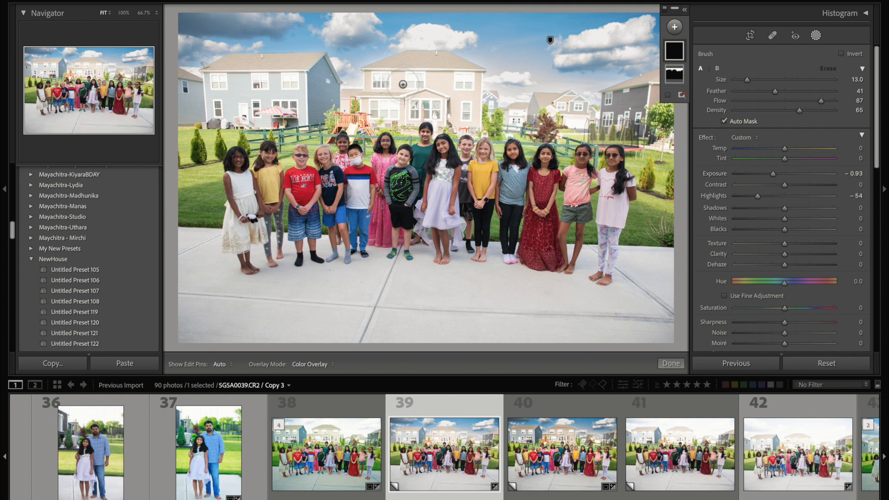
Step: Paint the mask over the background houses with a size 11 brush, adjusting its Exposure to -0.80 and Highlights to -100
{"action": "scroll", "coordinate": [409, 79], "scroll_direction": "down", "scroll_amount": 2}
{"action": "key", "text": "h"}
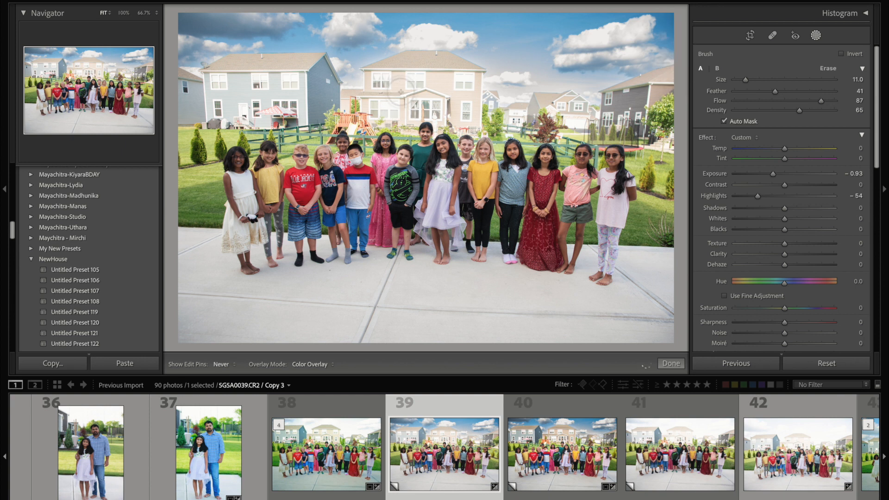
{"action": "mouse_move", "coordinate": [366, 115]}
{"action": "left_mouse_down"}
{"action": "mouse_move", "coordinate": [381, 74]}
{"action": "mouse_move", "coordinate": [442, 78]}
{"action": "mouse_move", "coordinate": [425, 102]}
{"action": "mouse_move", "coordinate": [454, 88]}
{"action": "mouse_move", "coordinate": [467, 100]}
{"action": "mouse_move", "coordinate": [467, 123]}
{"action": "left_mouse_up"}
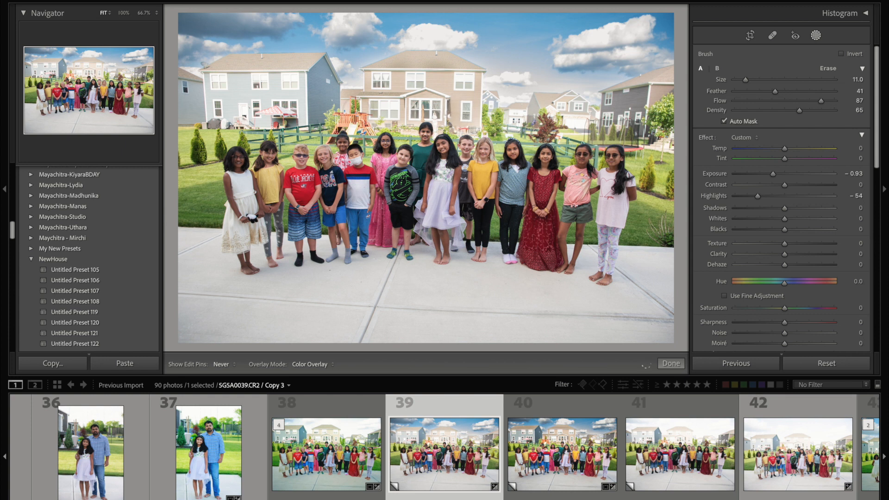
{"action": "mouse_move", "coordinate": [323, 110]}
{"action": "left_mouse_down"}
{"action": "mouse_move", "coordinate": [281, 94]}
{"action": "mouse_move", "coordinate": [304, 80]}
{"action": "mouse_move", "coordinate": [253, 106]}
{"action": "mouse_move", "coordinate": [243, 88]}
{"action": "mouse_move", "coordinate": [223, 92]}
{"action": "mouse_move", "coordinate": [257, 69]}
{"action": "mouse_move", "coordinate": [218, 83]}
{"action": "mouse_move", "coordinate": [231, 62]}
{"action": "mouse_move", "coordinate": [287, 78]}
{"action": "mouse_move", "coordinate": [315, 69]}
{"action": "mouse_move", "coordinate": [243, 109]}
{"action": "mouse_move", "coordinate": [262, 121]}
{"action": "mouse_move", "coordinate": [194, 103]}
{"action": "mouse_move", "coordinate": [192, 94]}
{"action": "mouse_move", "coordinate": [208, 122]}
{"action": "mouse_move", "coordinate": [374, 81]}
{"action": "mouse_move", "coordinate": [358, 80]}
{"action": "mouse_move", "coordinate": [337, 113]}
{"action": "mouse_move", "coordinate": [347, 130]}
{"action": "mouse_move", "coordinate": [391, 111]}
{"action": "mouse_move", "coordinate": [490, 106]}
{"action": "mouse_move", "coordinate": [442, 64]}
{"action": "mouse_move", "coordinate": [404, 61]}
{"action": "mouse_move", "coordinate": [471, 105]}
{"action": "mouse_move", "coordinate": [512, 117]}
{"action": "mouse_move", "coordinate": [578, 108]}
{"action": "mouse_move", "coordinate": [567, 124]}
{"action": "mouse_move", "coordinate": [617, 117]}
{"action": "mouse_move", "coordinate": [580, 122]}
{"action": "mouse_move", "coordinate": [587, 104]}
{"action": "mouse_move", "coordinate": [623, 107]}
{"action": "mouse_move", "coordinate": [664, 80]}
{"action": "mouse_move", "coordinate": [659, 142]}
{"action": "mouse_move", "coordinate": [579, 121]}
{"action": "mouse_move", "coordinate": [490, 118]}
{"action": "mouse_move", "coordinate": [484, 129]}
{"action": "mouse_move", "coordinate": [514, 131]}
{"action": "left_mouse_up"}
{"action": "left_click_drag", "start_coordinate": [772, 175], "coordinate": [715, 197]}
{"action": "left_click_drag", "start_coordinate": [776, 175], "coordinate": [777, 181]}
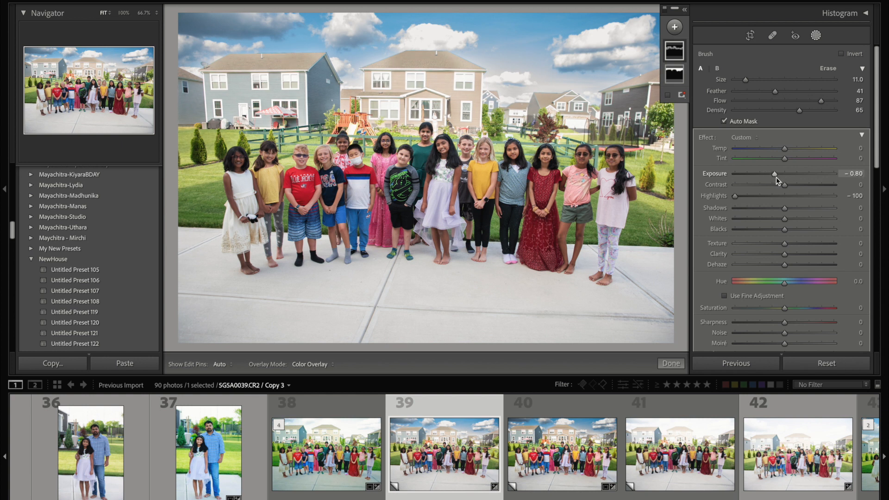
Step: Touch up the mask along the middle house's roof edge with a size 4 brush and finish masking
{"action": "key", "text": "h"}
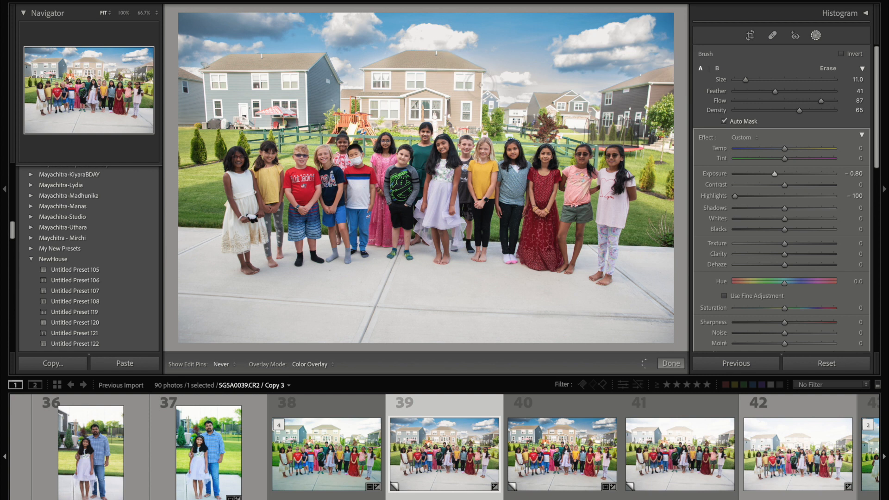
{"action": "key", "text": "h"}
{"action": "scroll", "coordinate": [390, 62], "scroll_direction": "down", "scroll_amount": 7}
{"action": "key", "text": "h"}
{"action": "left_click_drag", "start_coordinate": [385, 62], "coordinate": [366, 73]}
{"action": "key", "text": "h"}
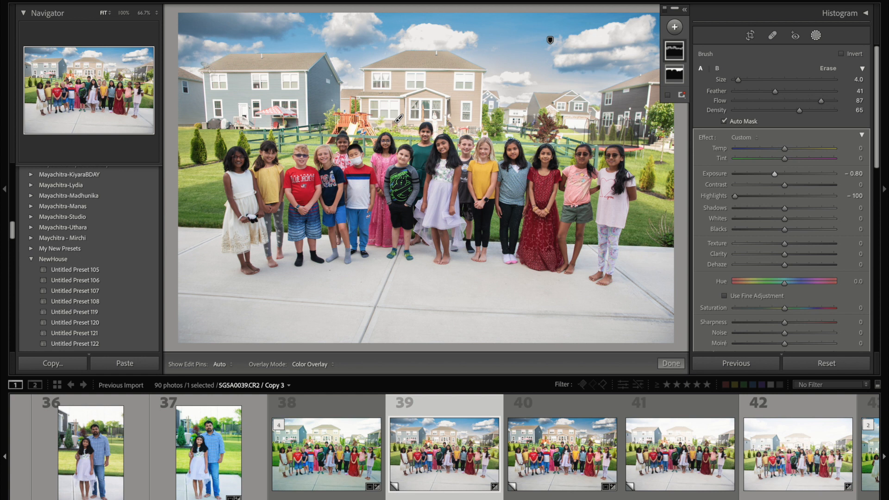
{"action": "left_click", "coordinate": [671, 364]}
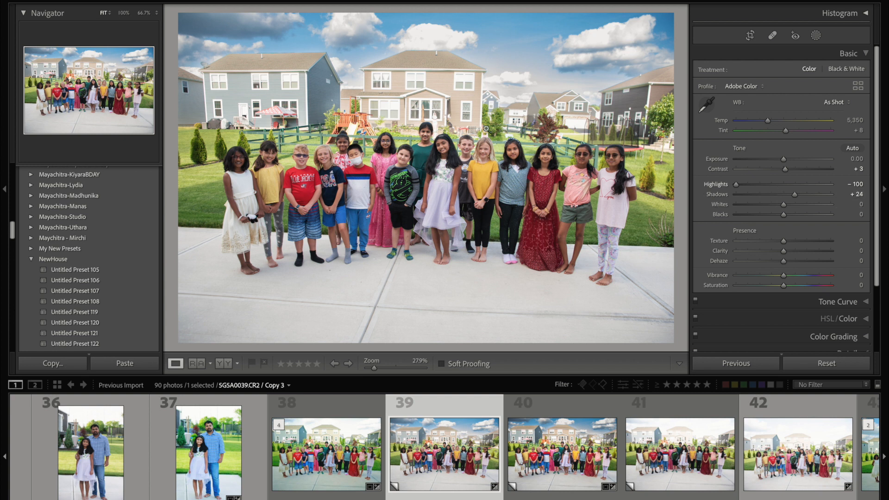
Step: Adjust the whole photo's basic tone to Exposure -0.30 and Shadows +37
{"action": "left_click_drag", "start_coordinate": [784, 162], "coordinate": [780, 162]}
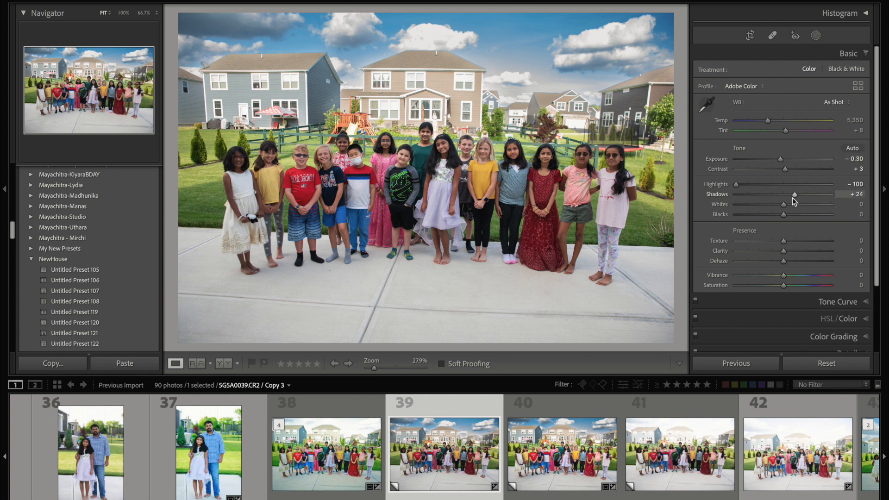
{"action": "left_click_drag", "start_coordinate": [794, 195], "coordinate": [807, 195]}
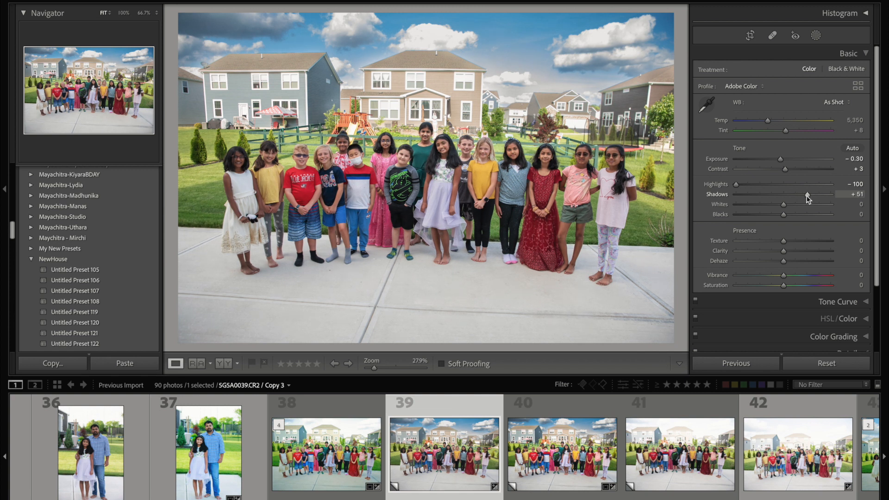
{"action": "left_click_drag", "start_coordinate": [804, 197], "coordinate": [800, 199]}
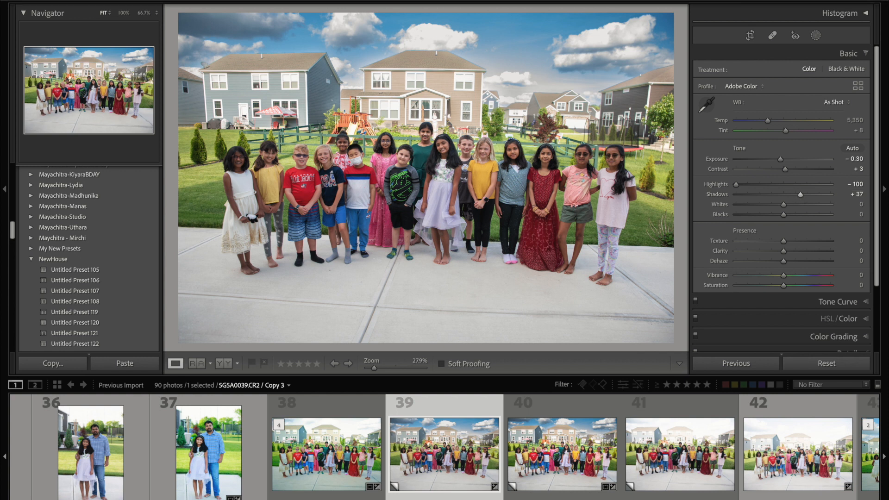
Step: Add a Select Subject mask over the children with Exposure 0.26, Contrast 5 and Shadows 8, and finish masking
{"action": "left_click", "coordinate": [258, 1]}
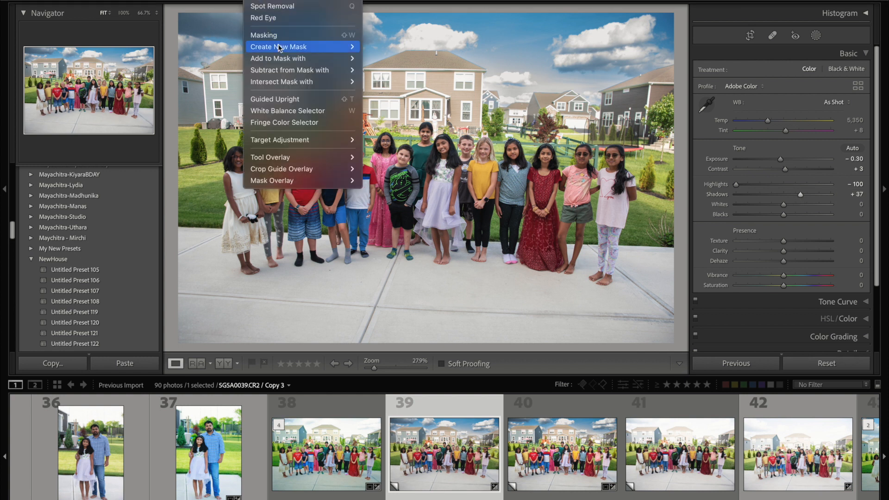
{"action": "mouse_move", "coordinate": [284, 47]}
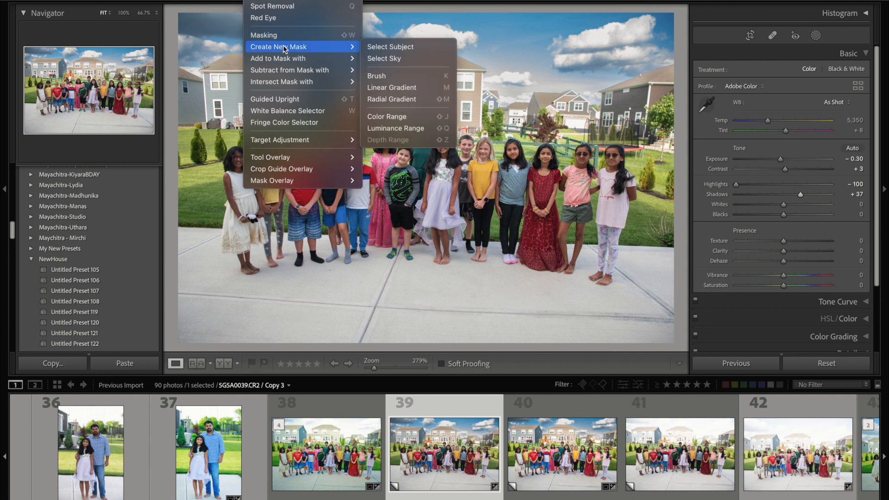
{"action": "left_click", "coordinate": [399, 46]}
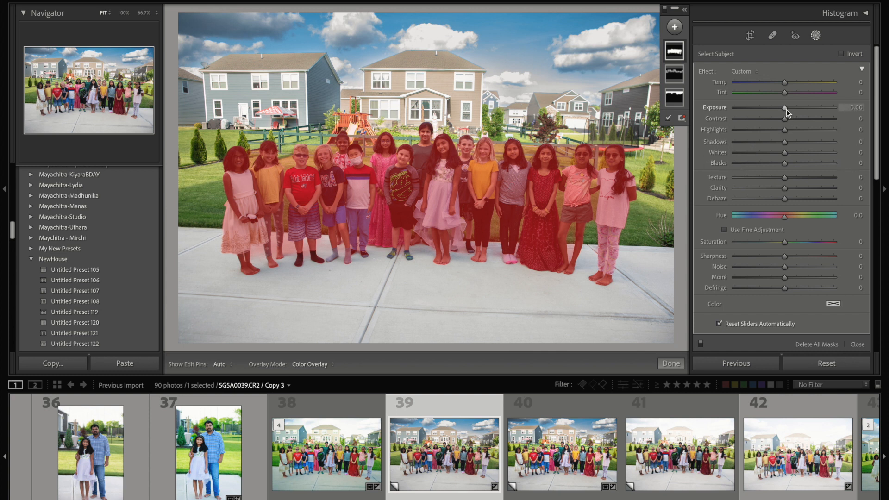
{"action": "left_click_drag", "start_coordinate": [785, 108], "coordinate": [806, 108]}
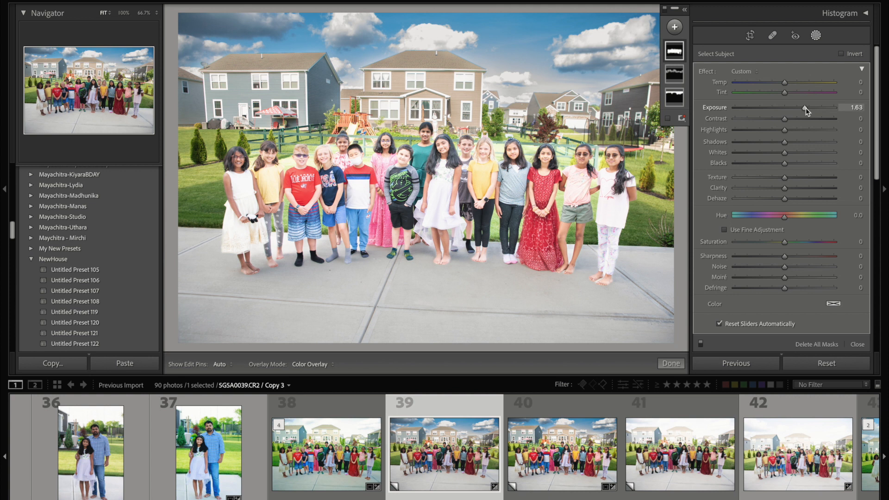
{"action": "left_click_drag", "start_coordinate": [806, 108], "coordinate": [786, 111]}
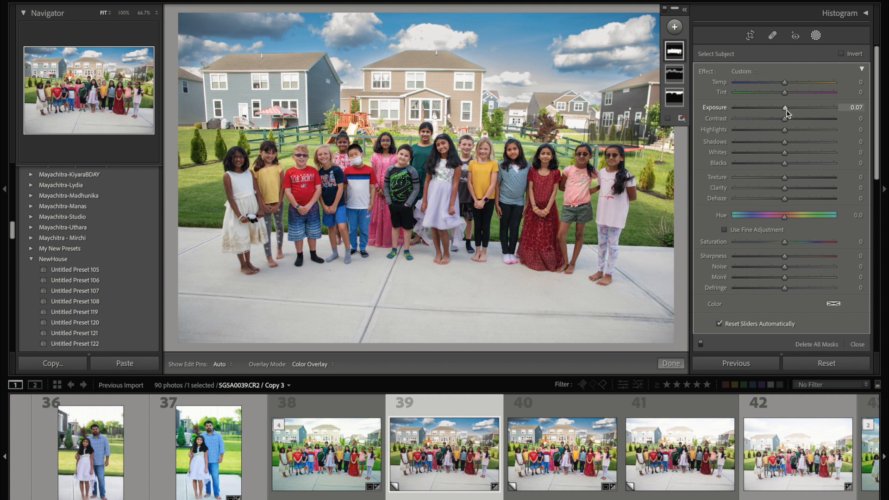
{"action": "left_click_drag", "start_coordinate": [786, 110], "coordinate": [788, 109]}
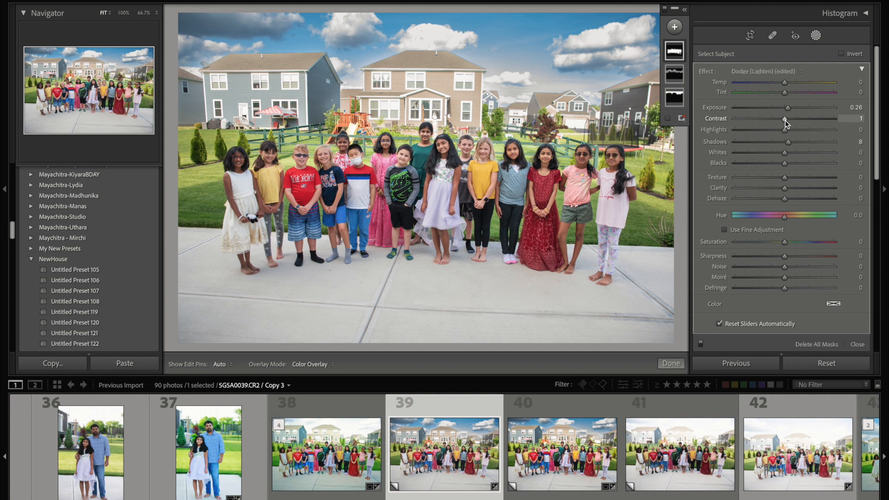
{"action": "left_click_drag", "start_coordinate": [790, 119], "coordinate": [788, 121]}
{"action": "left_click", "coordinate": [671, 364]}
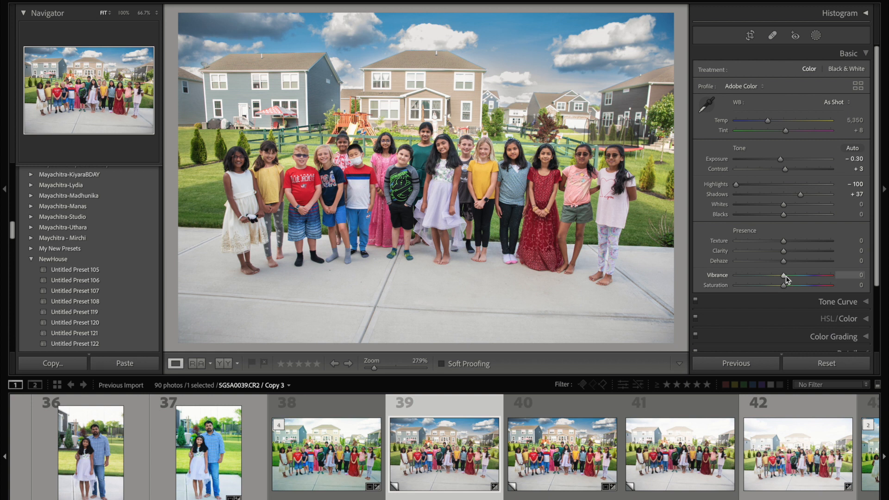
Step: Raise the whole photo's Vibrance to +18
{"action": "mouse_move", "coordinate": [787, 275]}
{"action": "left_mouse_down"}
{"action": "mouse_move", "coordinate": [825, 277]}
{"action": "mouse_move", "coordinate": [782, 277]}
{"action": "mouse_move", "coordinate": [793, 277]}
{"action": "left_mouse_up"}
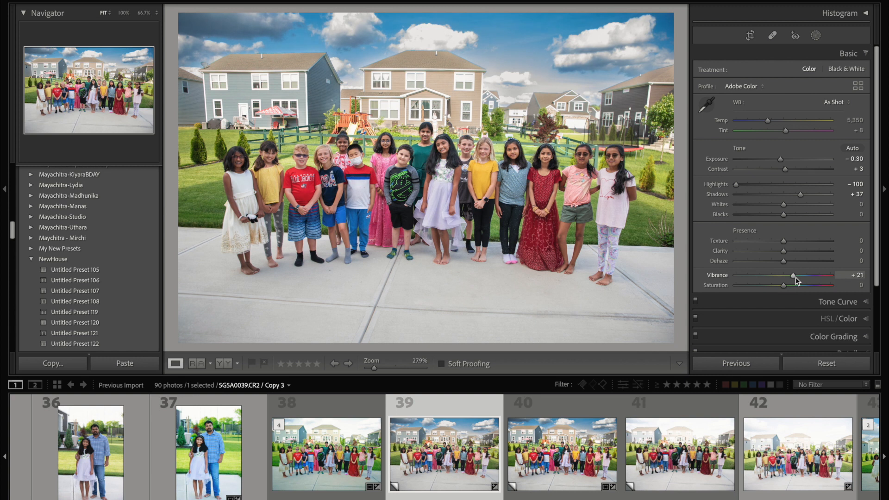
{"action": "left_click_drag", "start_coordinate": [795, 278], "coordinate": [794, 277]}
Step: Crop the photo slightly tighter around the group at the original aspect ratio, trimming the concrete foreground and the sides
{"action": "left_click", "coordinate": [750, 36]}
{"action": "left_click_drag", "start_coordinate": [430, 341], "coordinate": [429, 325]}
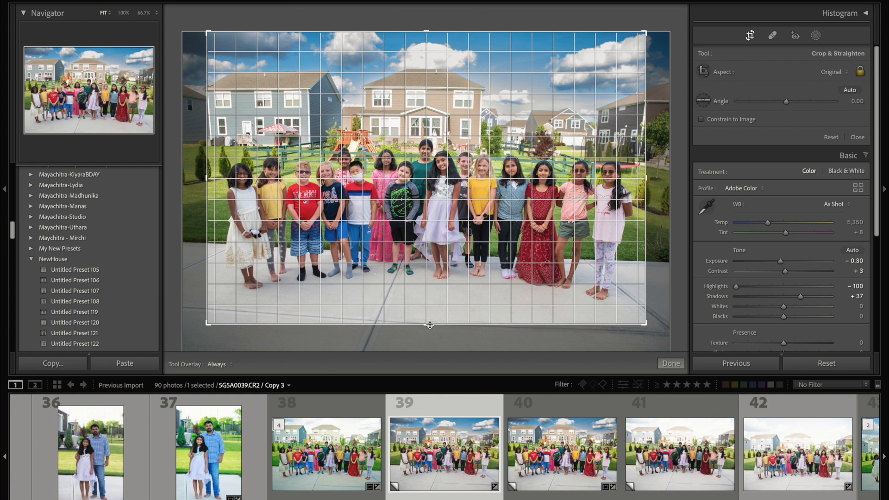
{"action": "left_click", "coordinate": [669, 363]}
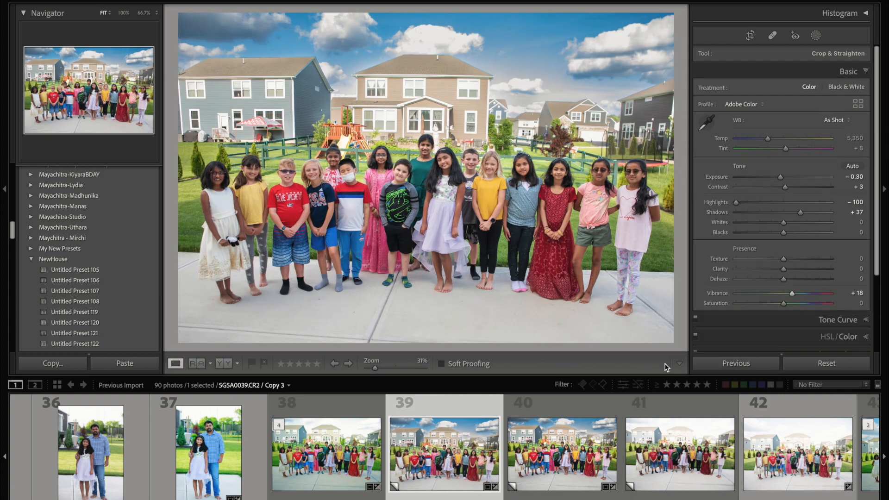
{"action": "left_click", "coordinate": [752, 37]}
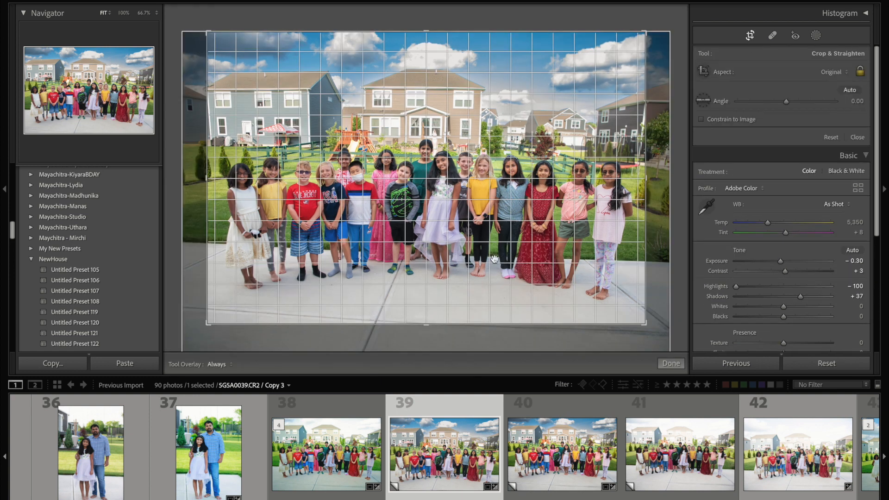
{"action": "left_click_drag", "start_coordinate": [427, 337], "coordinate": [426, 332]}
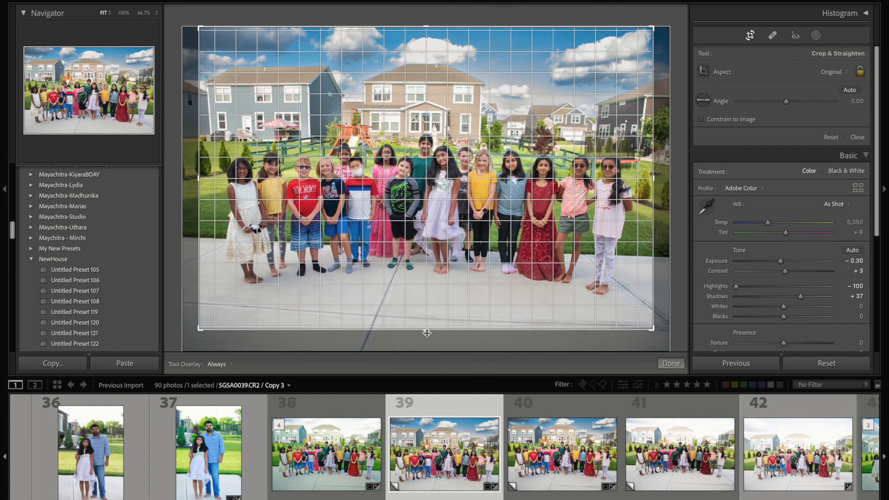
{"action": "key", "text": "Return"}
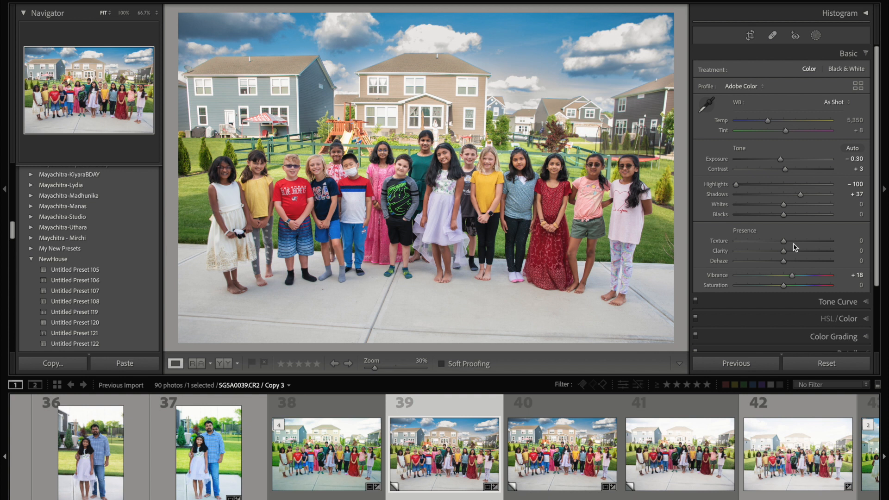
Step: Set the Green color's Saturation to +36 in the HSL/Color adjustments
{"action": "scroll", "coordinate": [815, 259], "scroll_direction": "down", "scroll_amount": 3}
{"action": "left_click", "coordinate": [839, 219]}
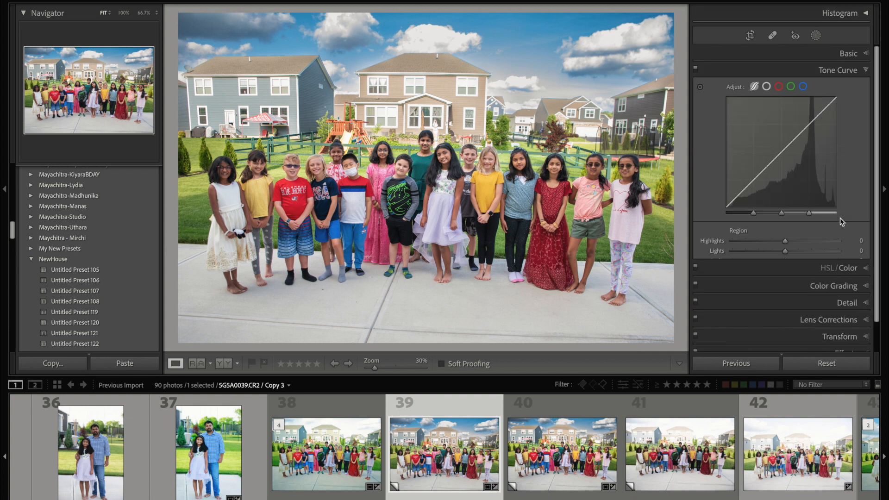
{"action": "left_click", "coordinate": [840, 70]}
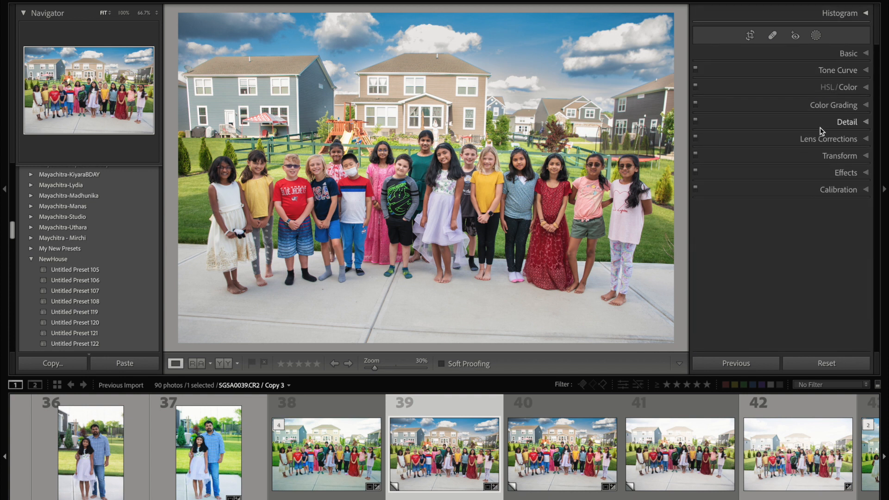
{"action": "left_click", "coordinate": [842, 87]}
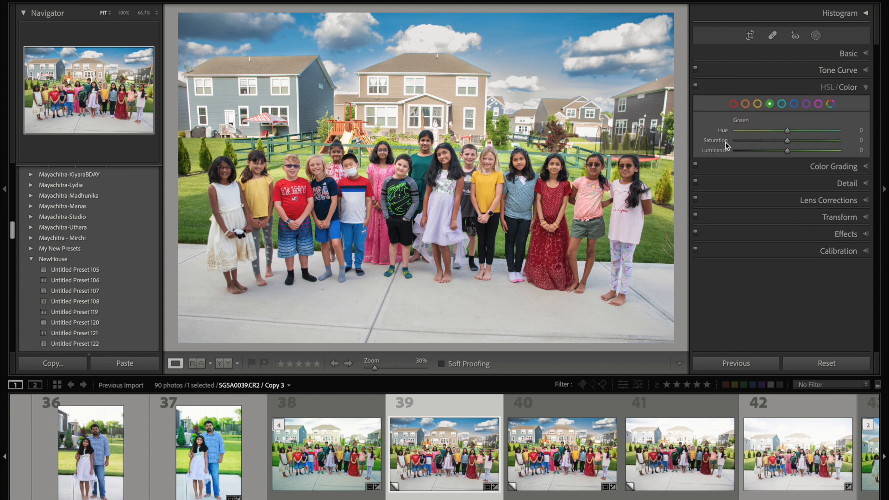
{"action": "left_click_drag", "start_coordinate": [787, 141], "coordinate": [823, 144]}
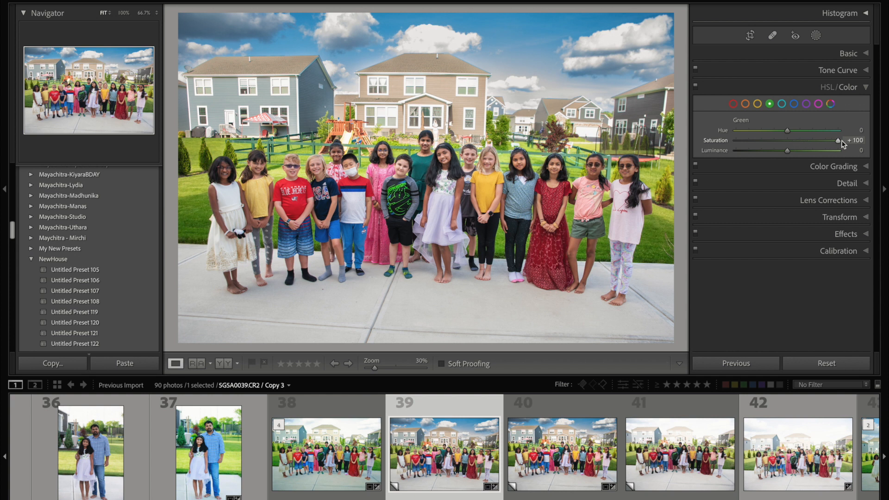
{"action": "left_click_drag", "start_coordinate": [841, 142], "coordinate": [806, 142]}
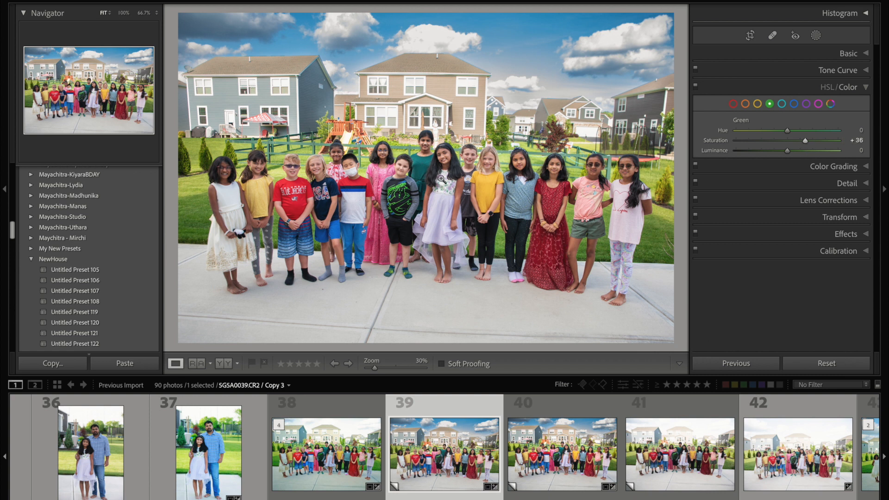
Step: Compare the photo before and after editing side by side, and return to the single-photo view
{"action": "key", "text": "y"}
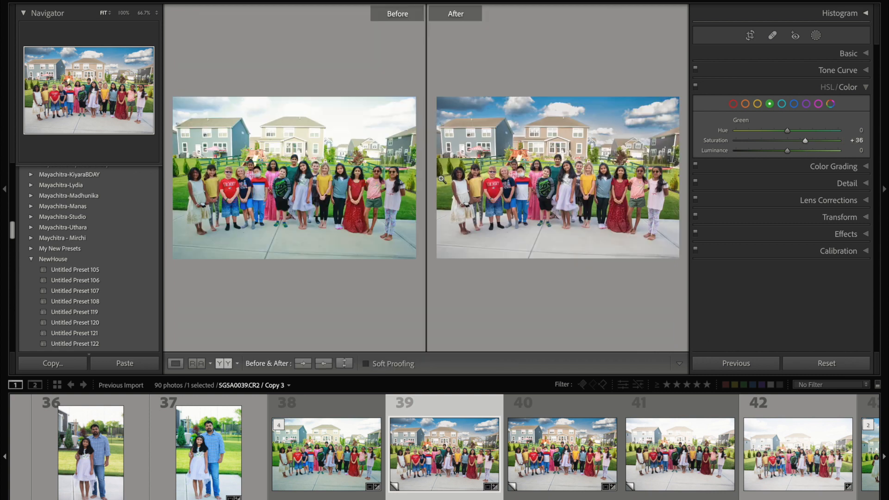
{"action": "left_click", "coordinate": [330, 147]}
{"action": "left_click", "coordinate": [323, 158]}
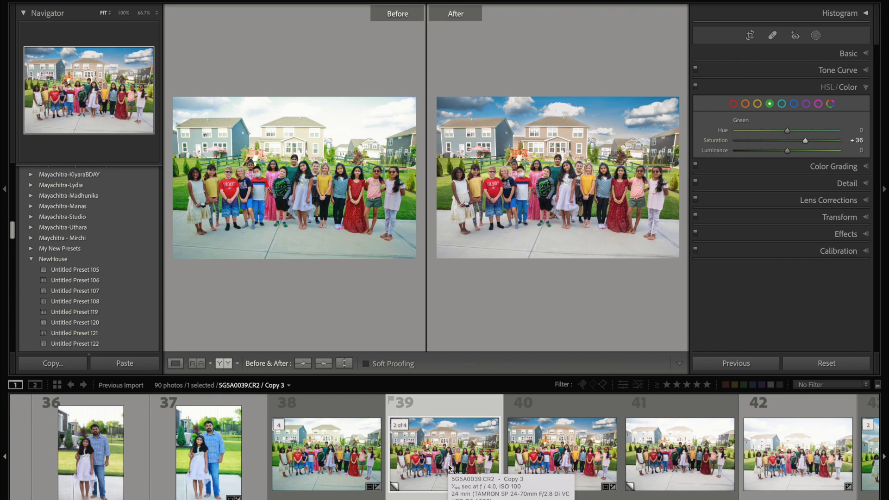
{"action": "key", "text": "y"}
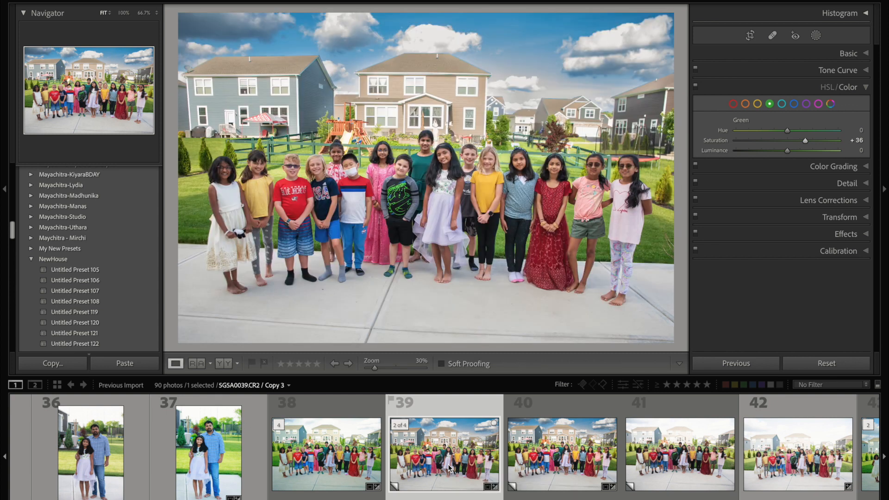
Step: Create a virtual copy of the edited group photo, and reset all adjustments on the version it was copied from
{"action": "right_click", "coordinate": [431, 433]}
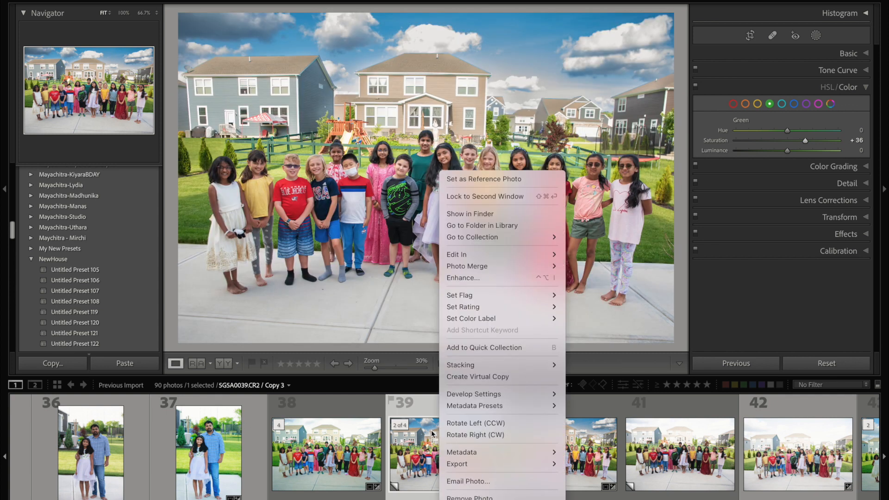
{"action": "left_click", "coordinate": [474, 378]}
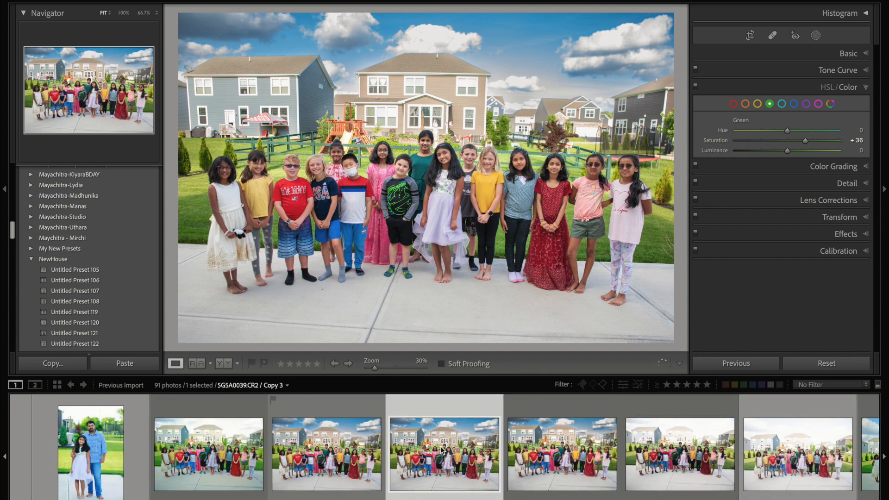
{"action": "left_click", "coordinate": [344, 456]}
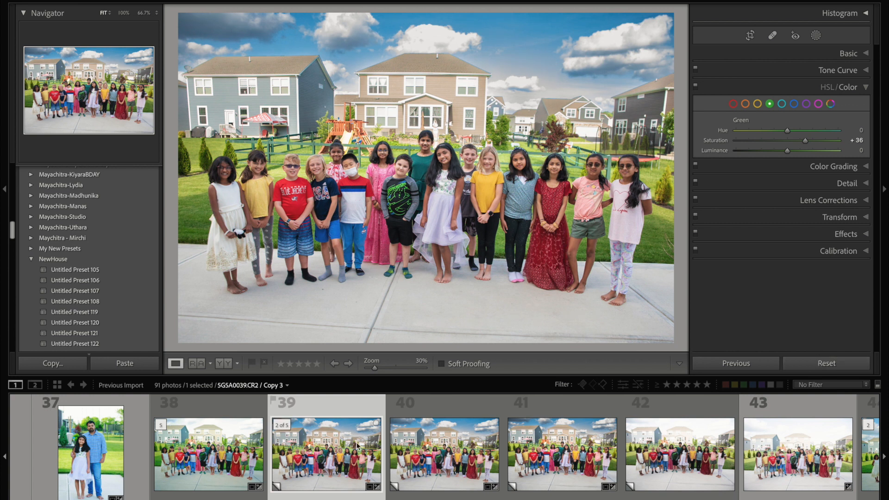
{"action": "left_click", "coordinate": [812, 366]}
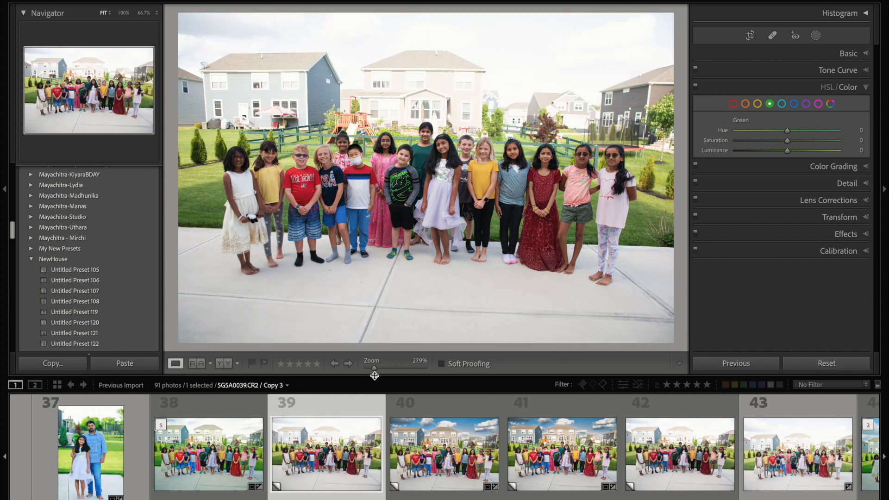
Step: Compare the reset group photo with its edited virtual copies by viewing them in turn
{"action": "left_click", "coordinate": [426, 454]}
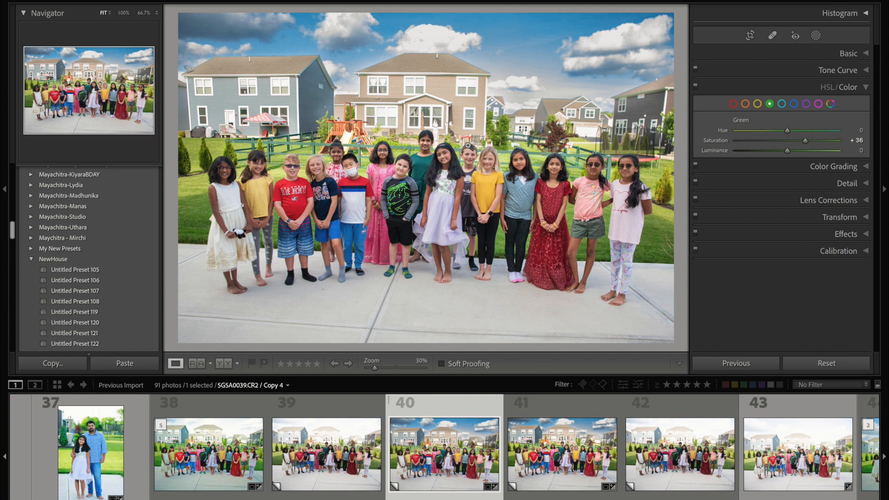
{"action": "left_click", "coordinate": [546, 463]}
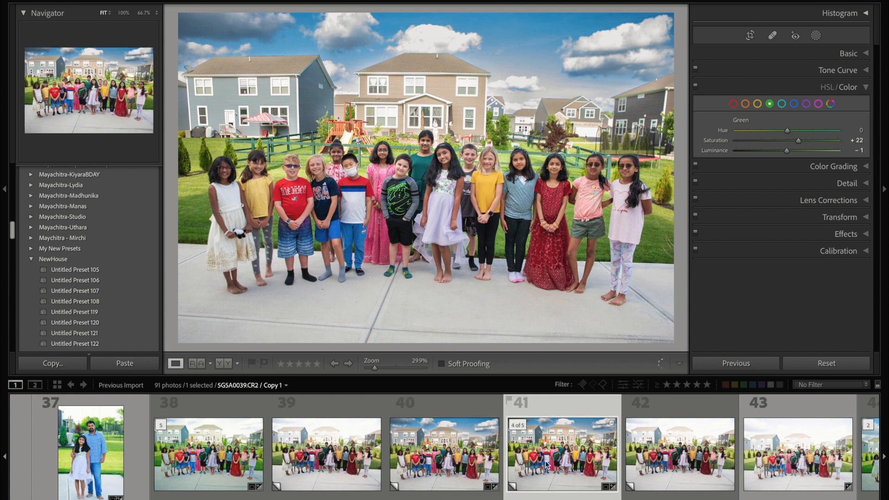
{"action": "left_click", "coordinate": [468, 463]}
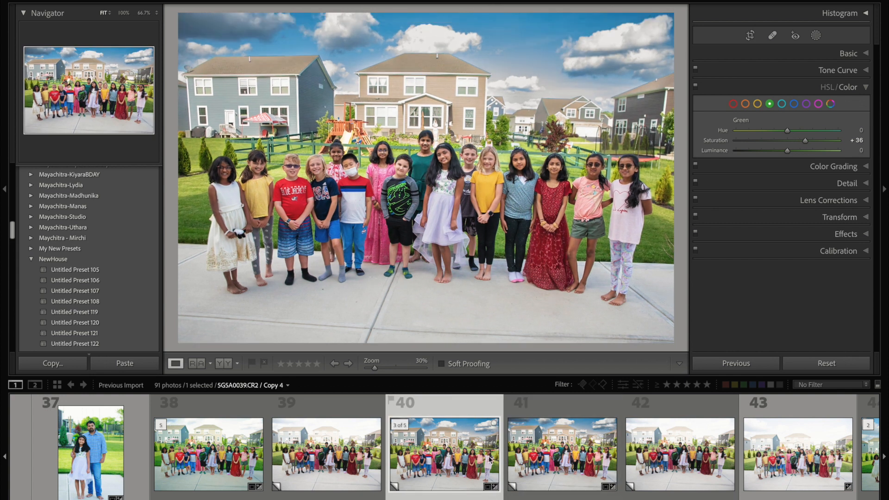
{"action": "left_click", "coordinate": [540, 440]}
{"action": "left_click", "coordinate": [357, 458]}
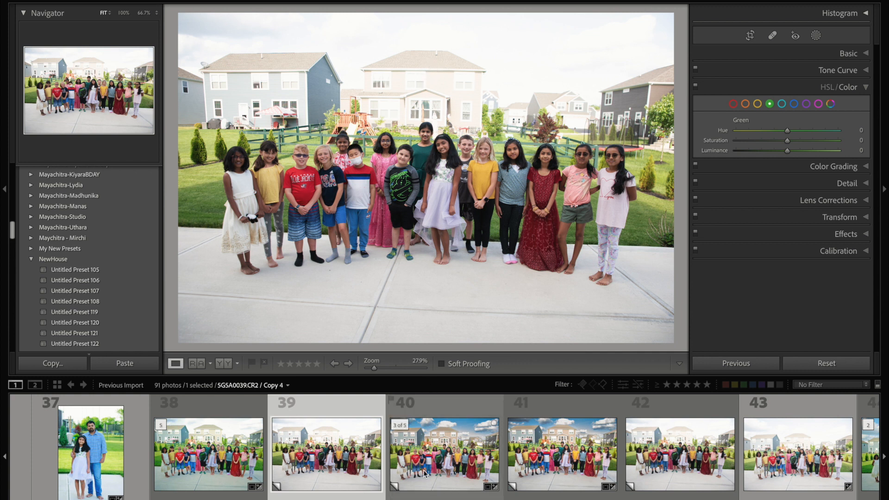
{"action": "left_click", "coordinate": [437, 457]}
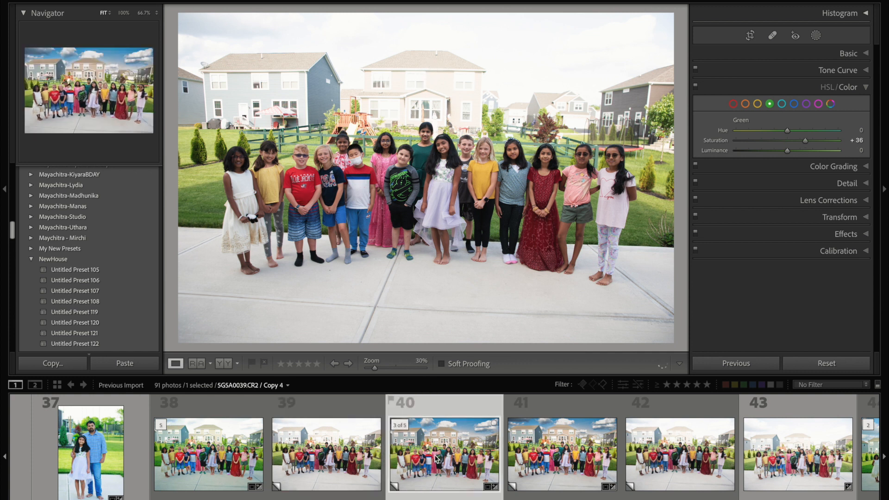